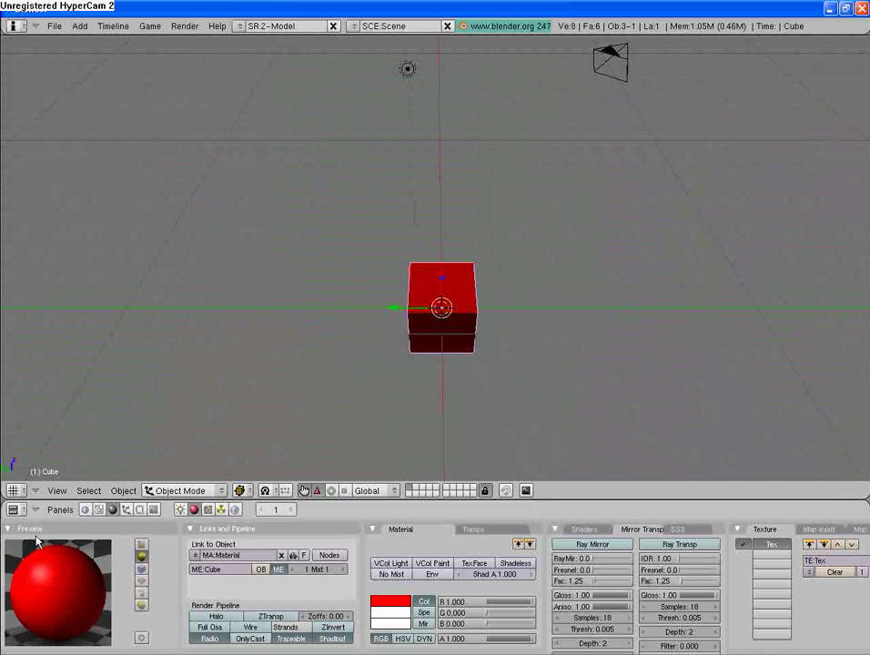
- Show the cube's game logic settings and add a sensor, a controller and an actuator to it
left_click(85, 510)
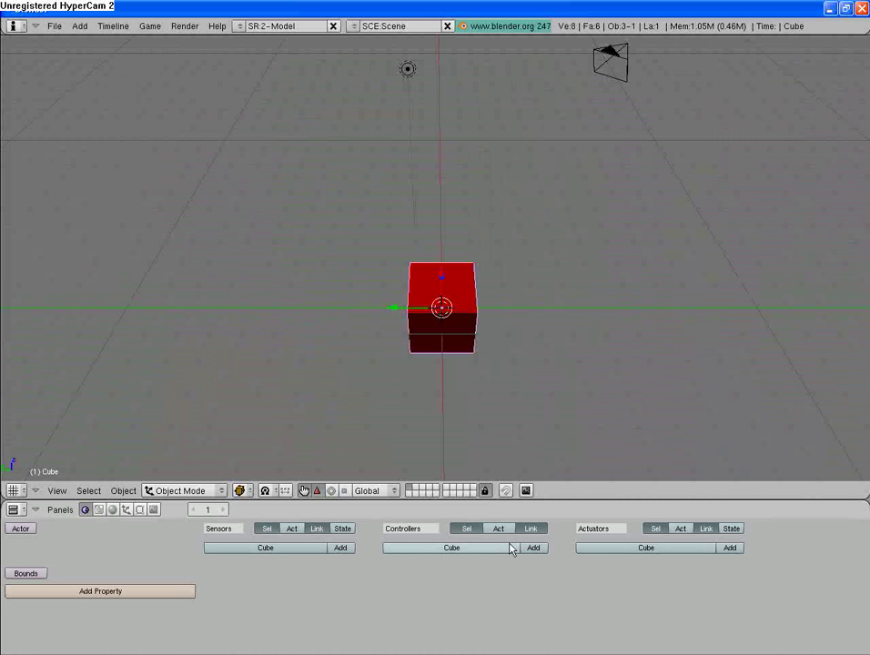
left_click(340, 548)
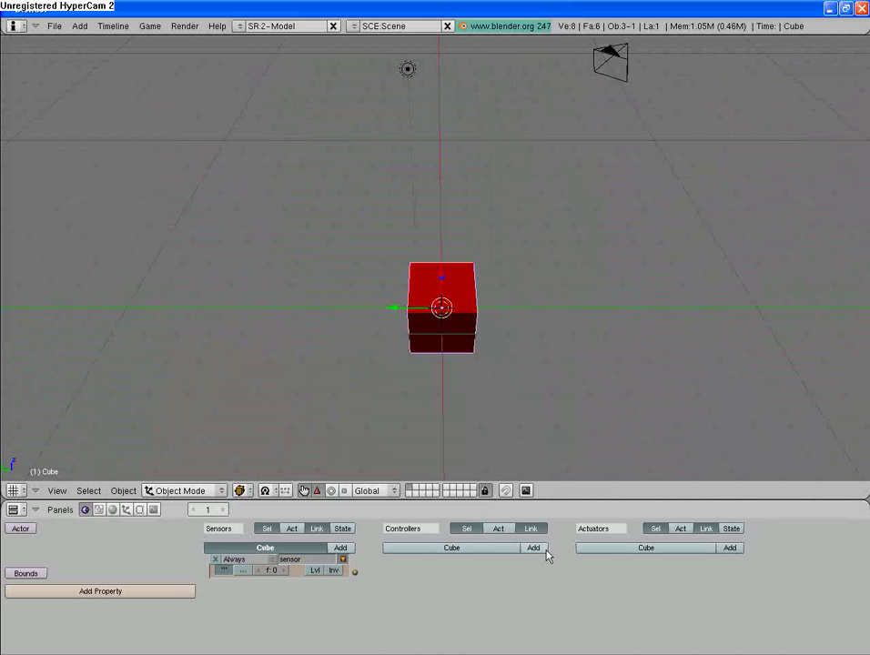
left_click(534, 548)
left_click(730, 548)
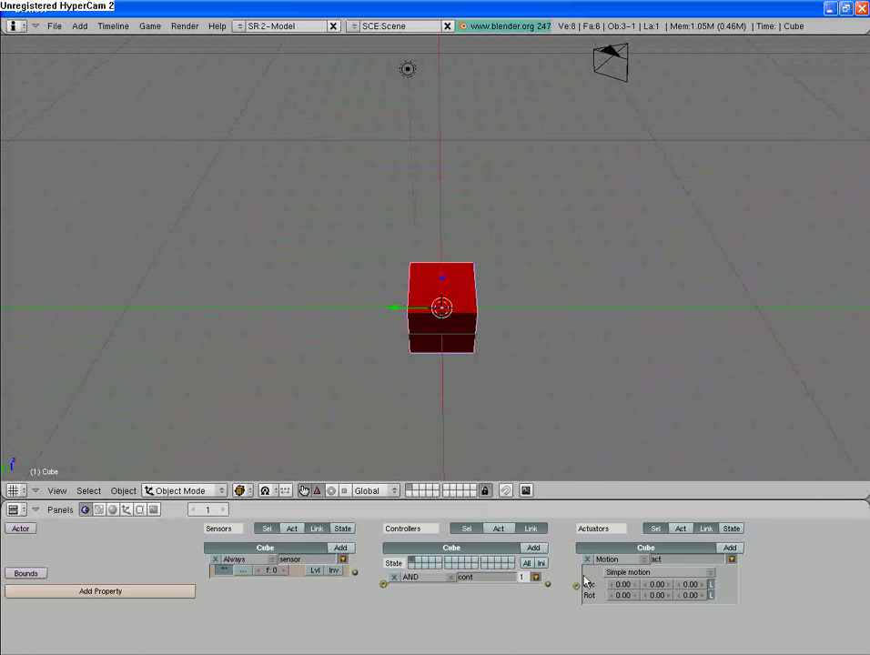
- Link the Always sensor to the AND controller, and the controller to the Motion actuator
middle_click_drag(342, 590, 378, 611)
middle_click_drag(427, 592, 392, 590)
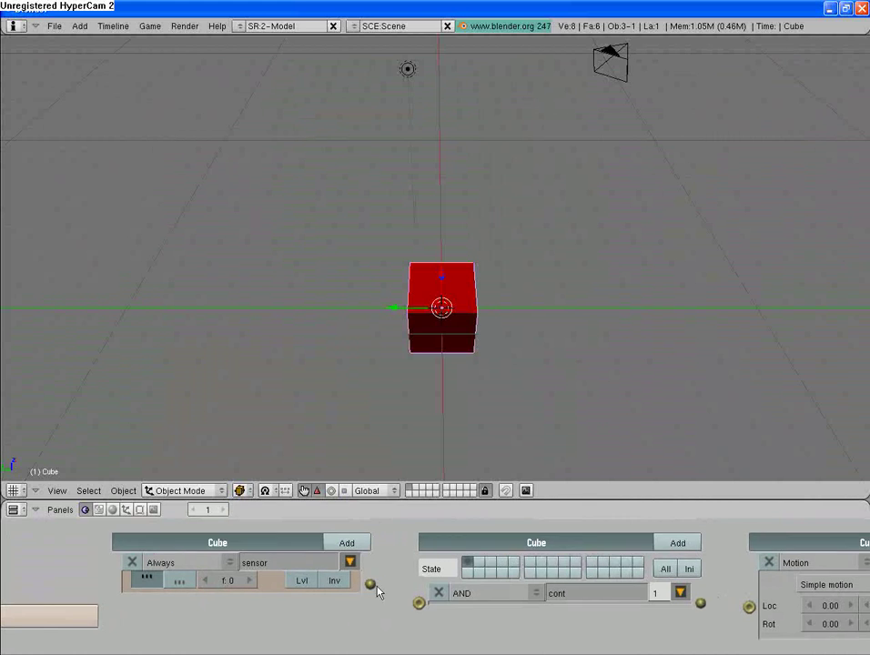
left_click_drag(371, 581, 420, 604)
middle_click_drag(505, 625, 429, 621)
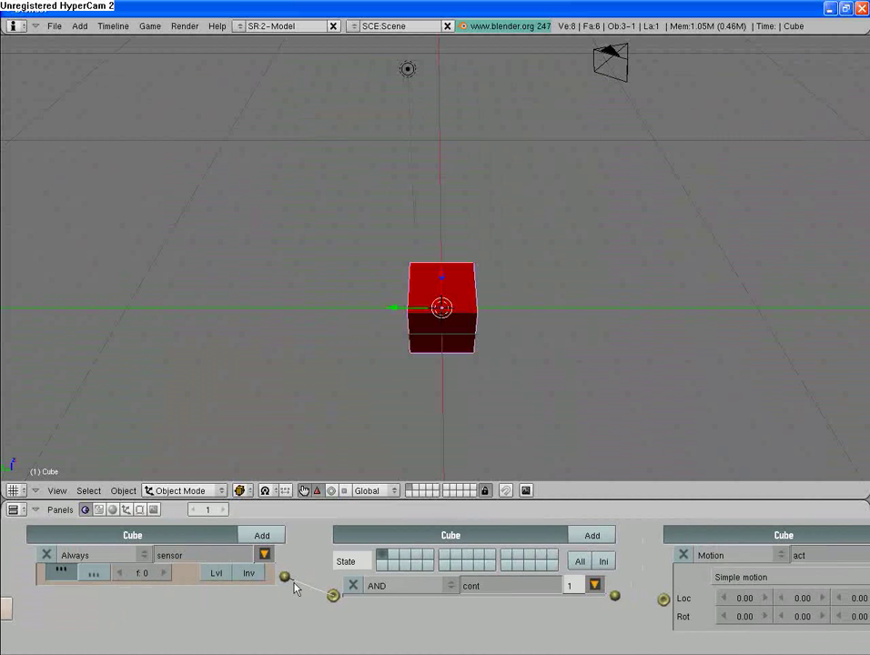
middle_click_drag(694, 636, 518, 616)
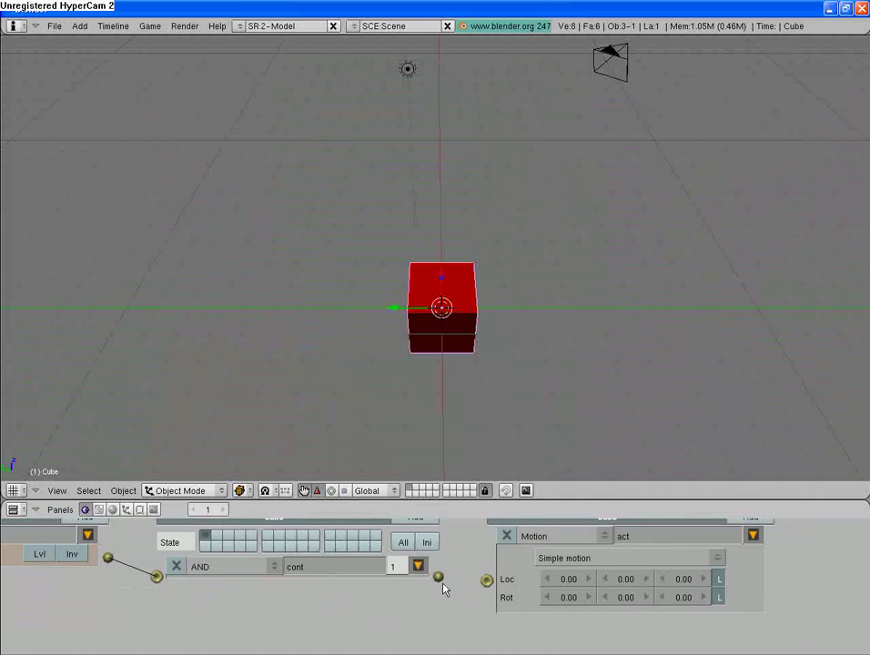
left_click_drag(439, 578, 488, 583)
- Rename the cube's sensor to Up
mouse_move(447, 580)
middle_mouse_down()
mouse_move(394, 602)
mouse_move(470, 593)
mouse_move(726, 597)
middle_mouse_up()
left_click(238, 561)
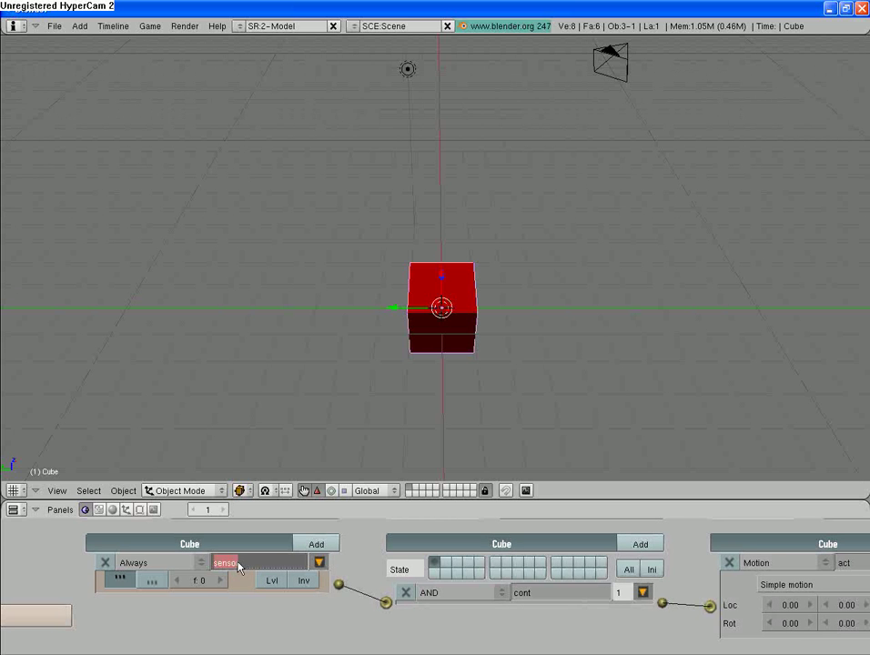
type("Up")
key("Return")
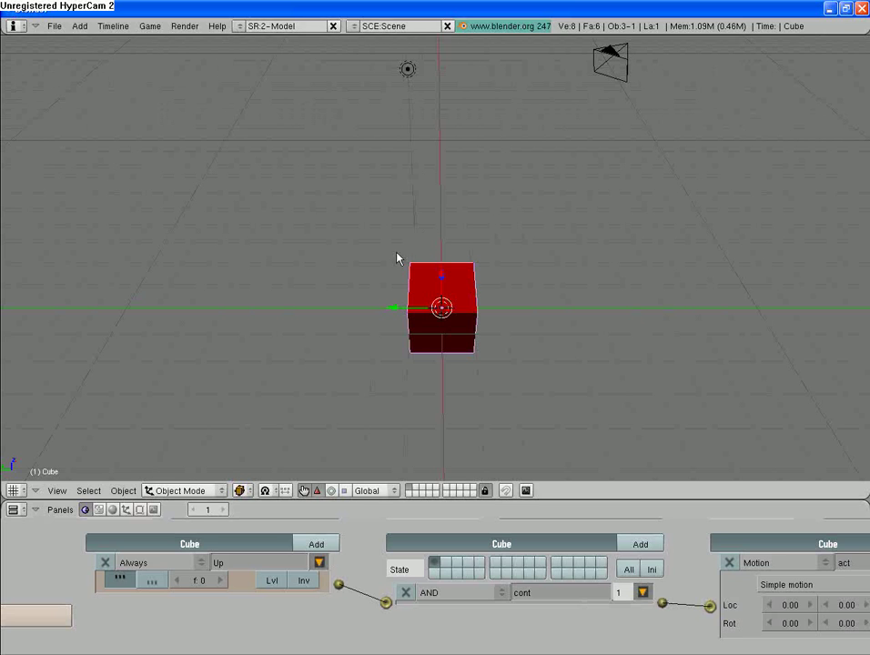
- Change the Up sensor's type to Keyboard and assign the Up arrow as its trigger key
left_click(151, 562)
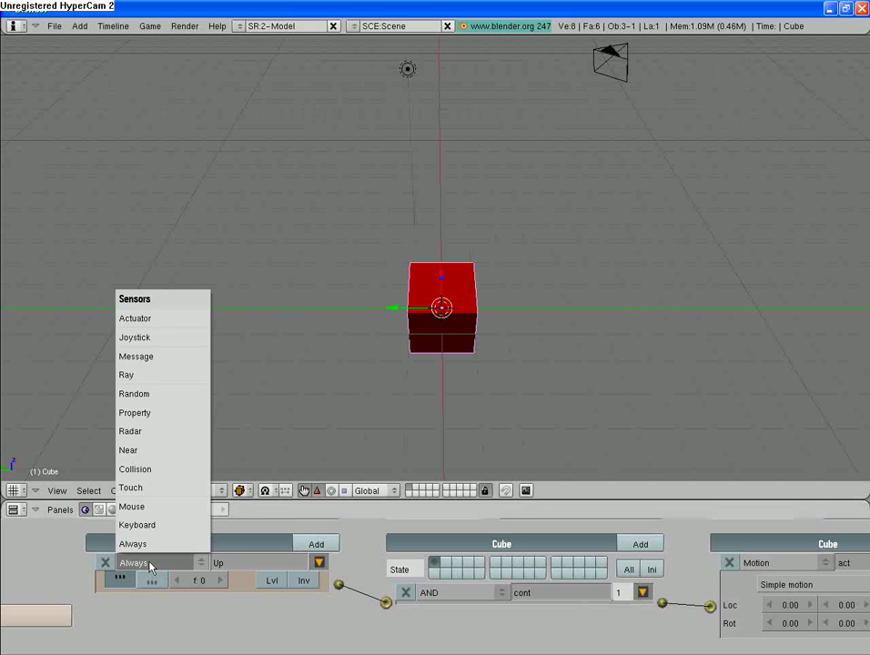
left_click(149, 534)
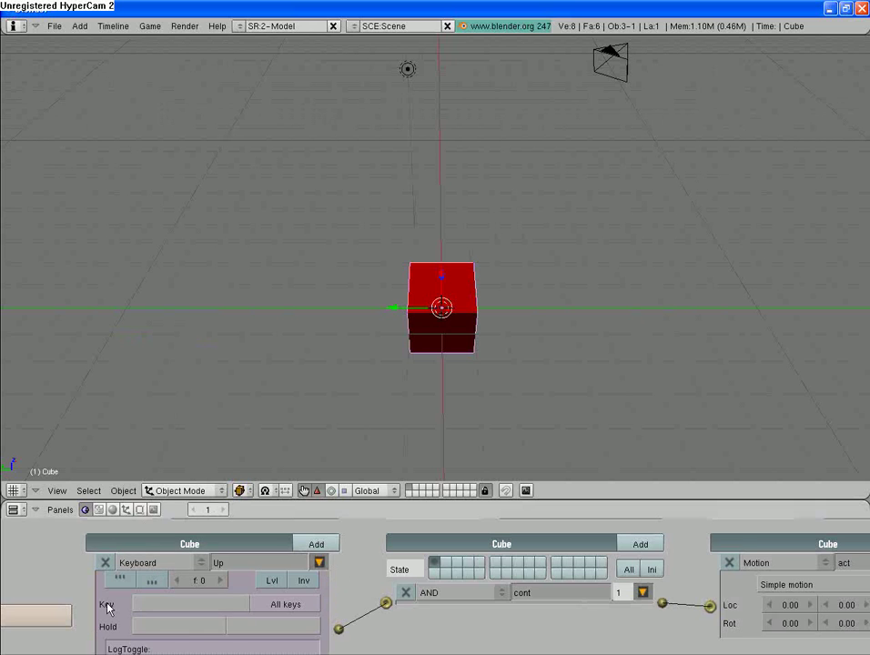
left_click(170, 605)
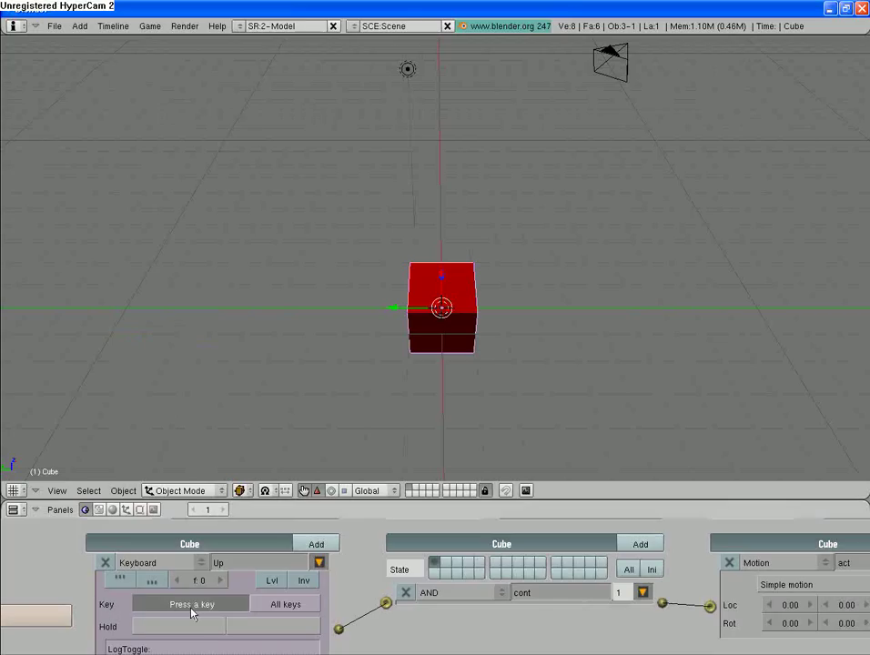
key("Up")
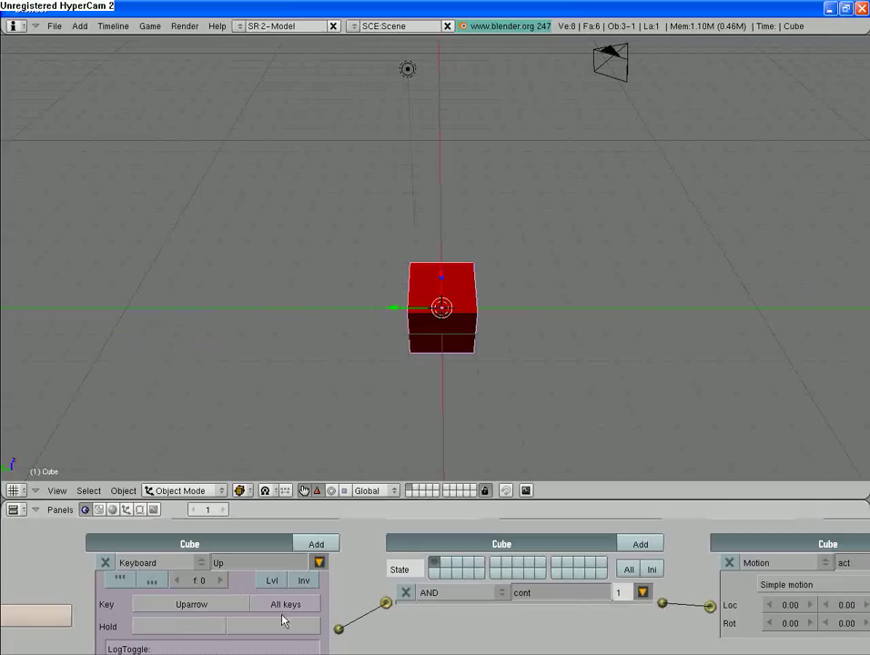
- Set the Motion actuator's first Loc value to 0.20
middle_click_drag(452, 631, 274, 638, "ctrl")
middle_click_drag(395, 640, 367, 622)
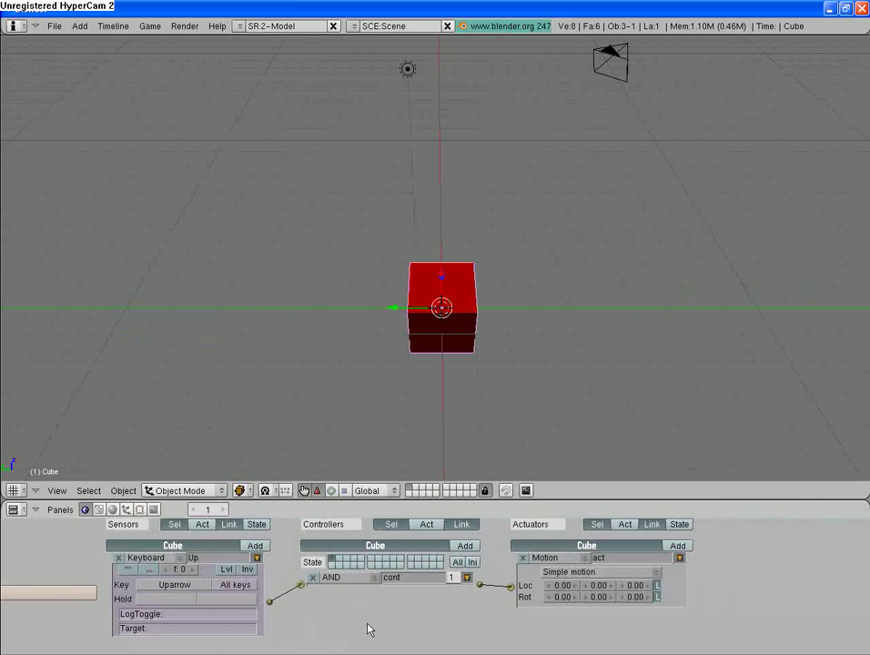
middle_click_drag(425, 575, 530, 592, "ctrl")
middle_click_drag(418, 604, 169, 625)
middle_click_drag(385, 618, 499, 643)
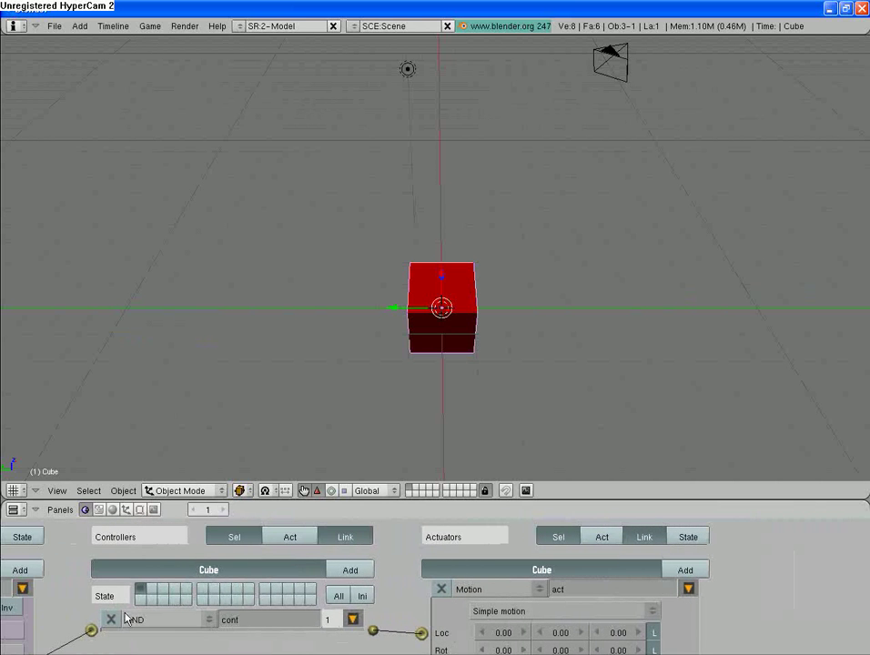
middle_click_drag(388, 628, 272, 594)
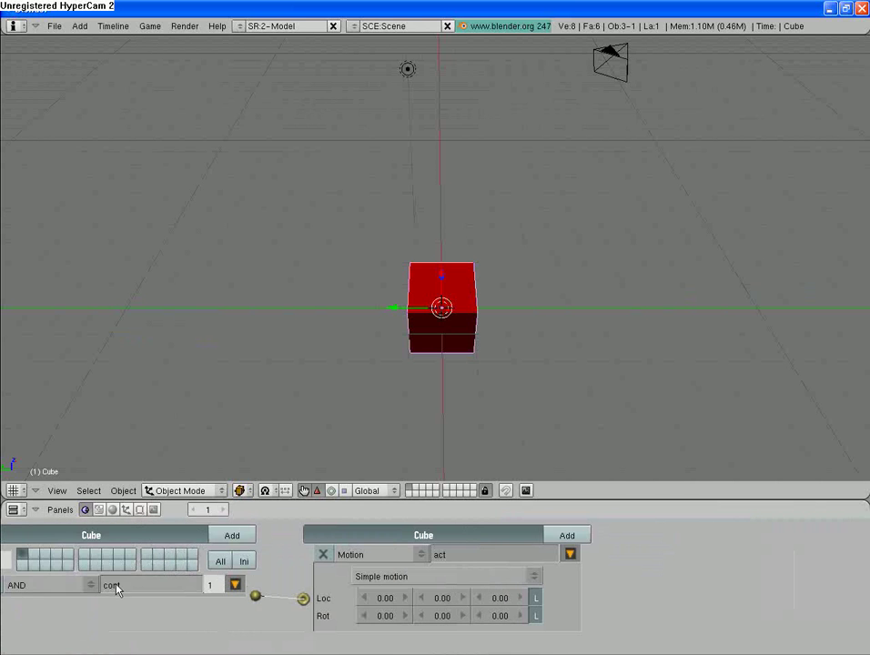
left_click(393, 598)
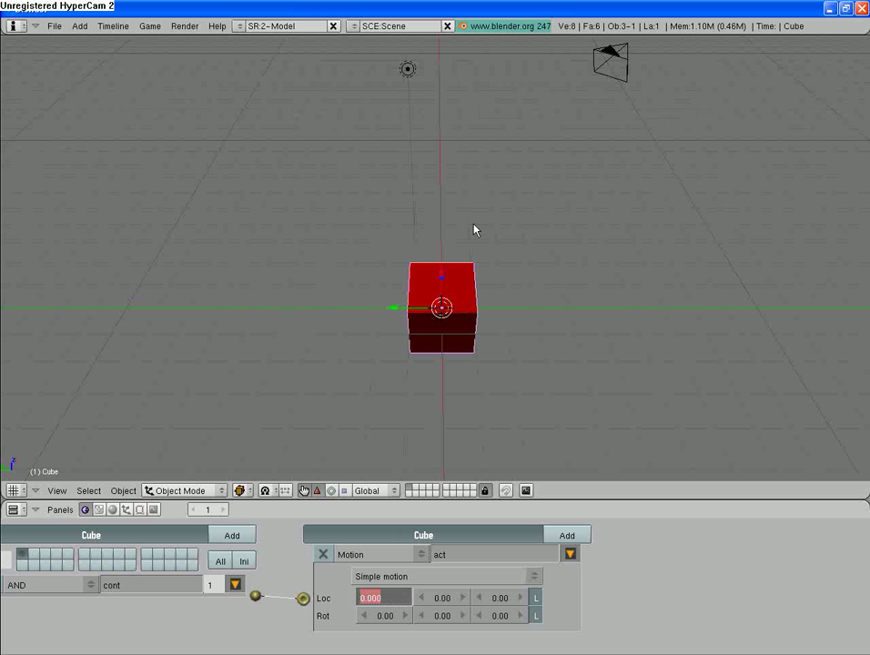
type("0.2")
key("Return")
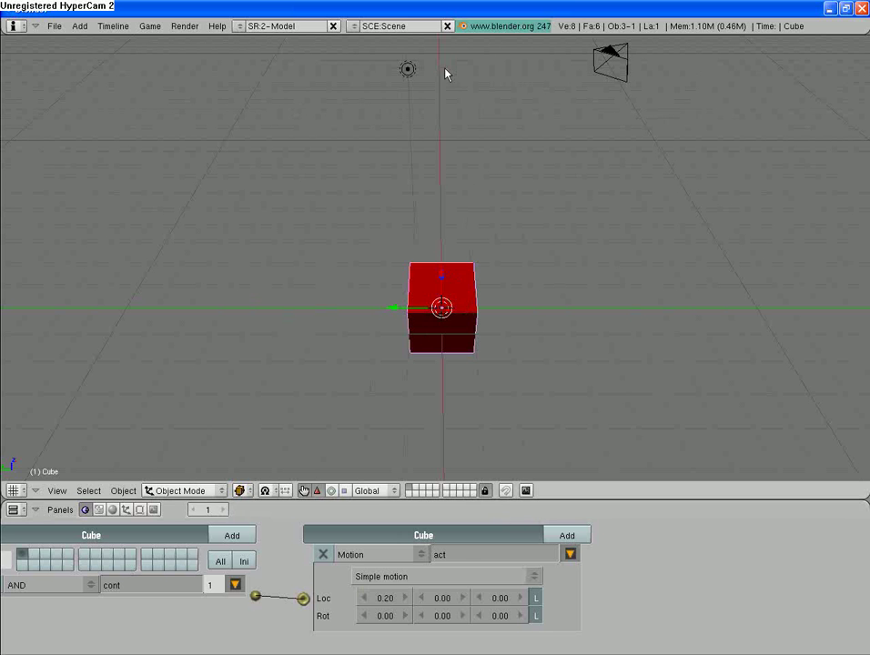
- Run the game to test moving the cube with the Up arrow, and exit it
middle_click_drag(682, 591, 683, 641, "ctrl")
middle_click_drag(484, 642, 479, 624, "ctrl")
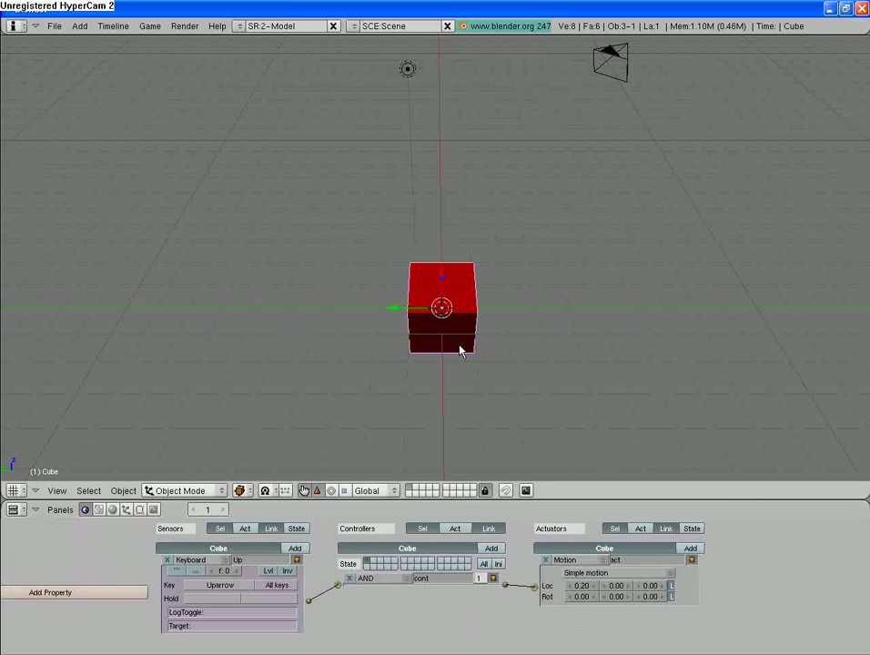
key("p")
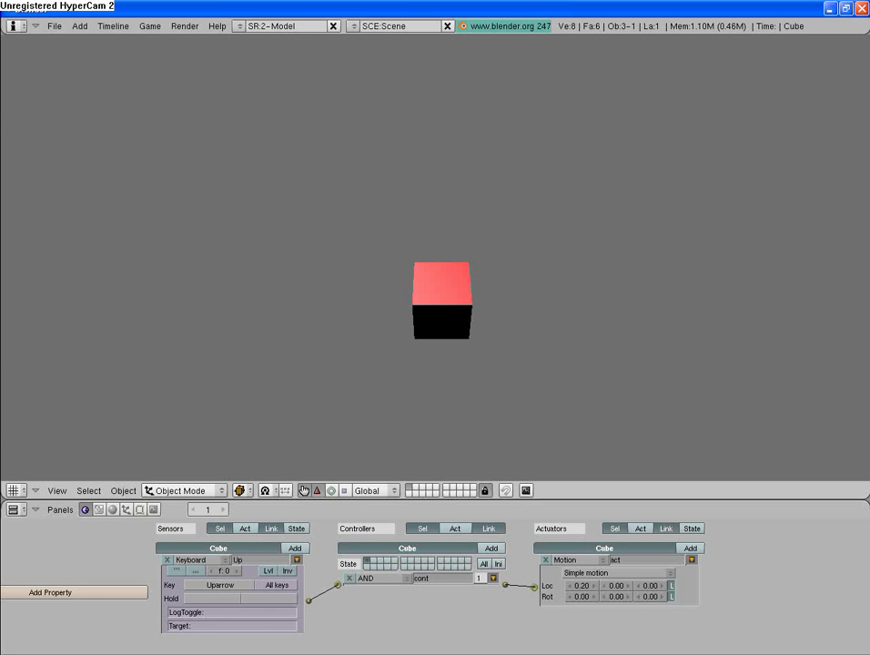
key("Up")
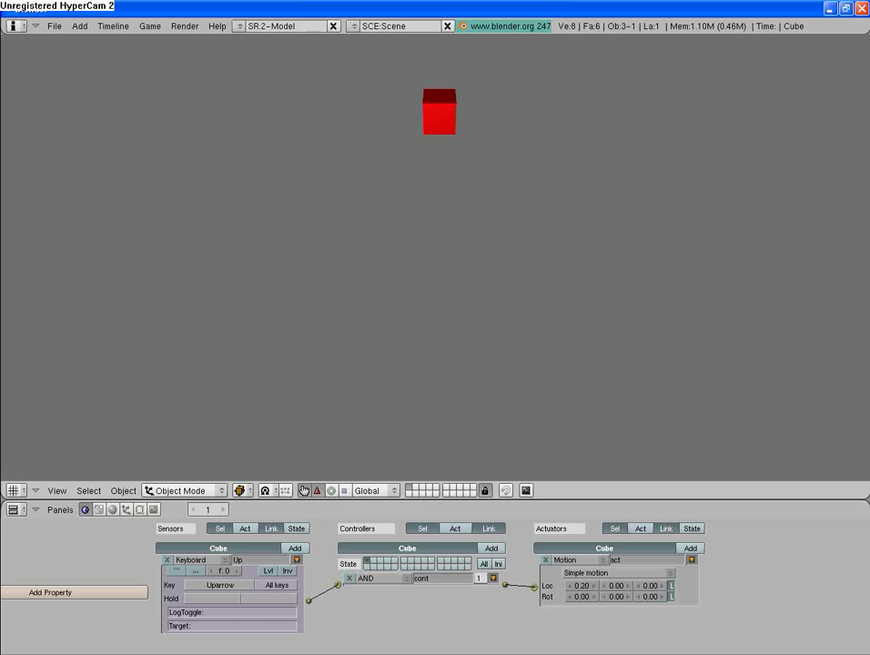
key("Escape")
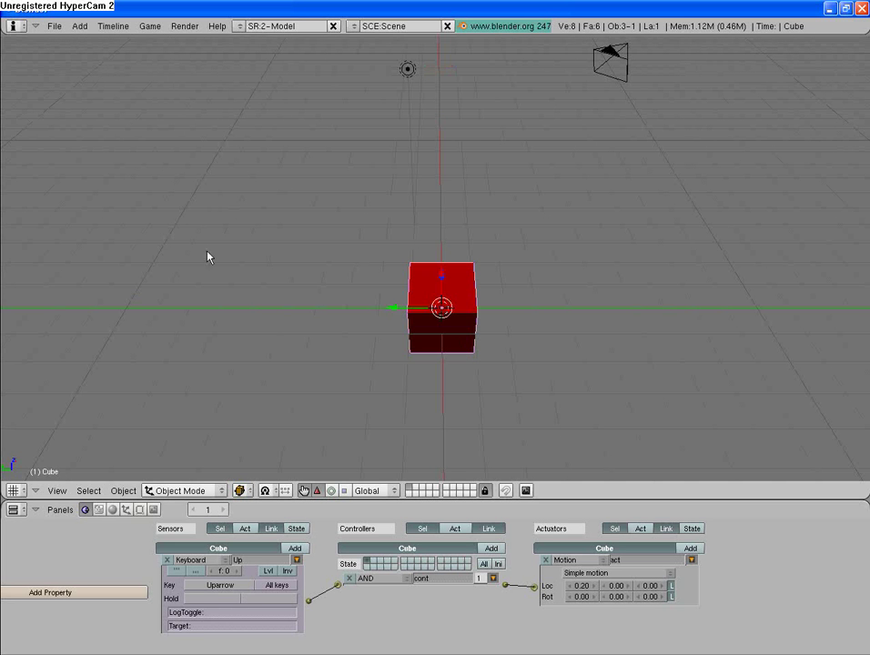
- Collapse the existing logic bricks and add a second sensor, controller and actuator to the cube
left_click(296, 560)
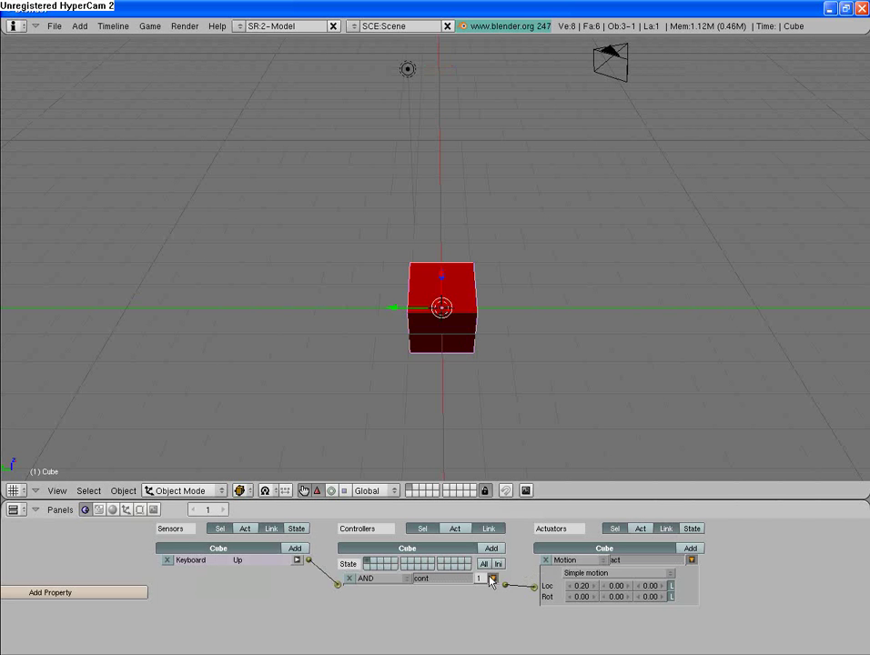
left_click(691, 560)
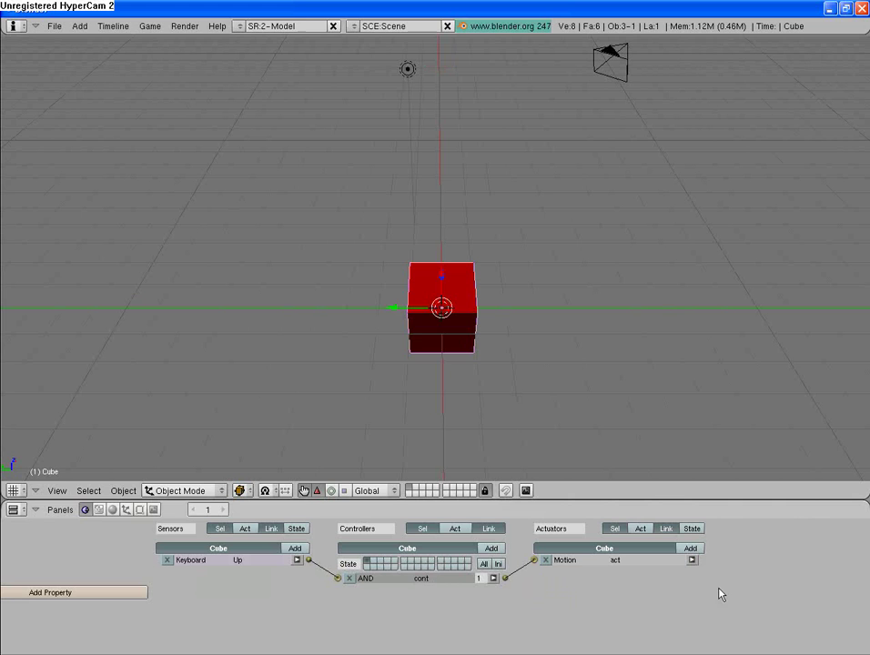
left_click(295, 548)
left_click(491, 548)
left_click(689, 548)
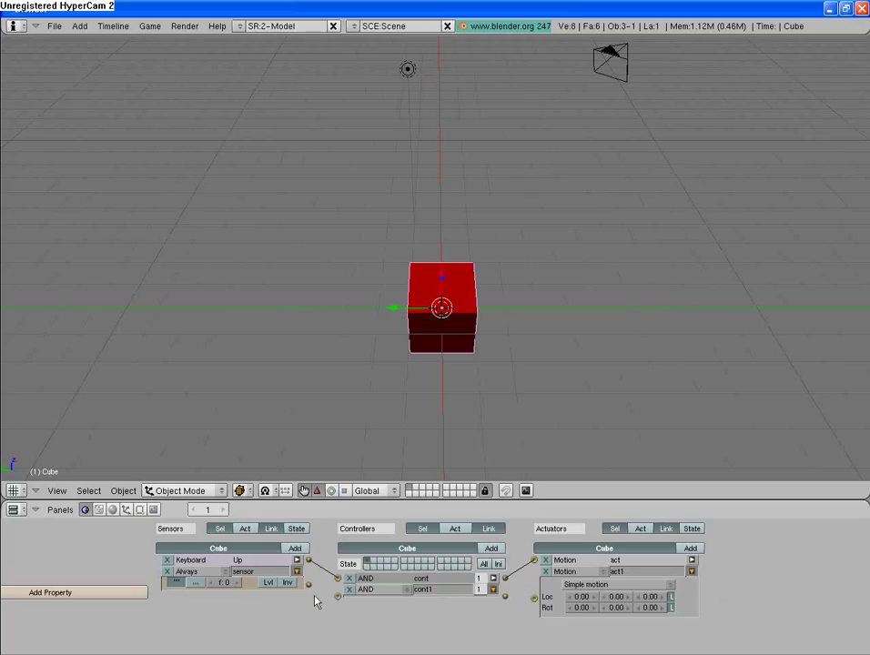
- Link the second sensor to controller cont1, and cont1 to the Motion actuator act1
left_click_drag(310, 585, 338, 596)
left_click_drag(506, 596, 532, 607)
middle_click_drag(531, 611, 507, 584, "ctrl")
left_click_drag(554, 602, 599, 607)
- Change the second sensor's type to Keyboard and assign the Left arrow as its trigger key
middle_click_drag(301, 644, 493, 653)
middle_click_drag(243, 607, 181, 619)
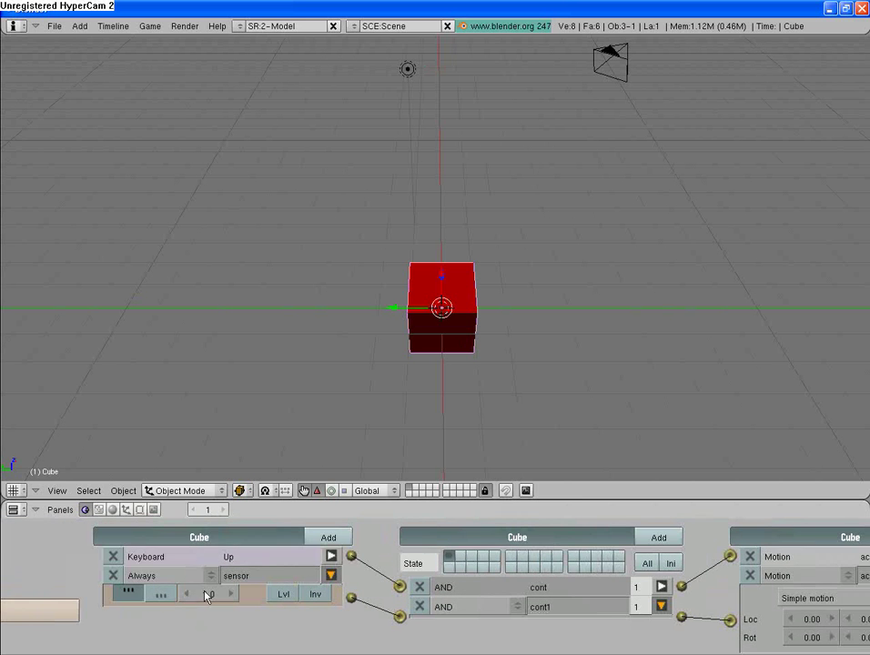
left_click(157, 584)
left_click(159, 577)
left_click(145, 541)
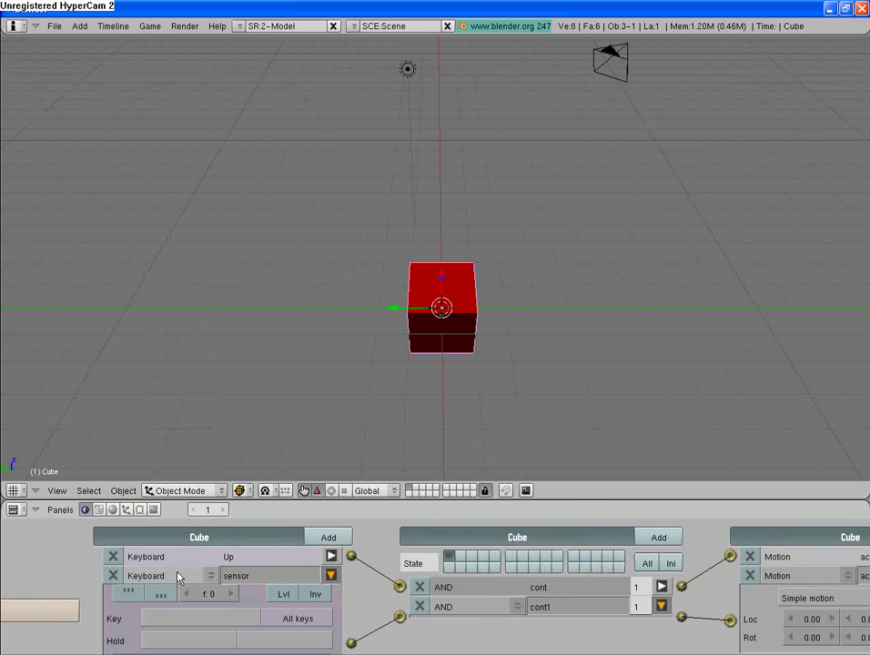
left_click(175, 618)
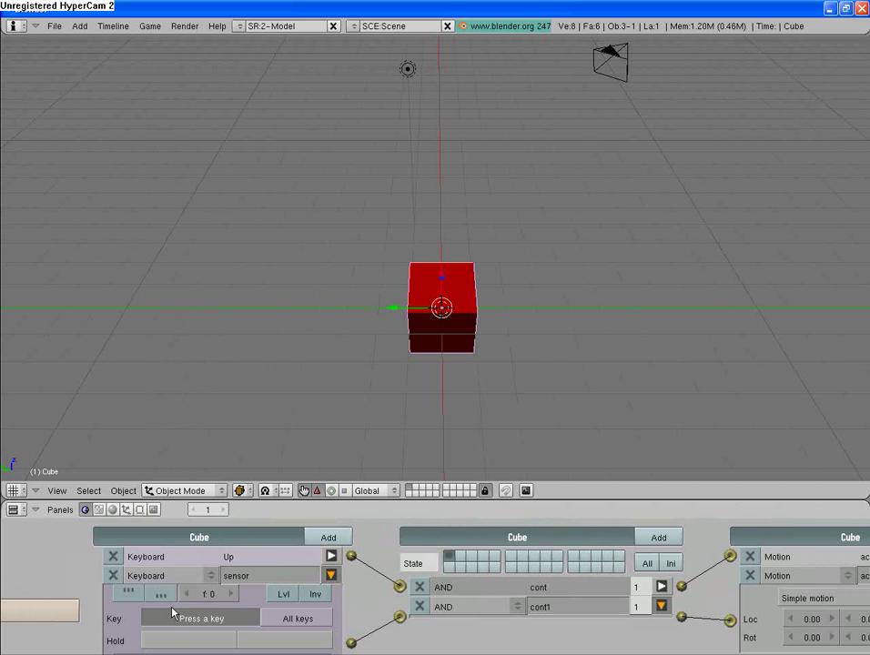
key("Left")
- Set the second Loc value of the Motion actuator act1 to 0.30
middle_click_drag(288, 602, 402, 607, "ctrl")
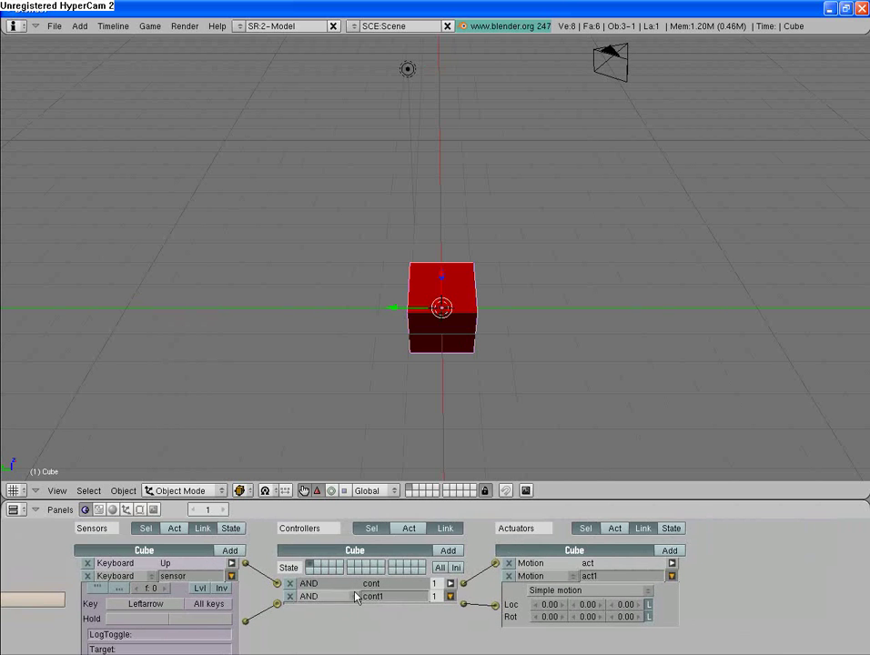
middle_click_drag(472, 608, 384, 643)
scroll(501, 606, "down", 3)
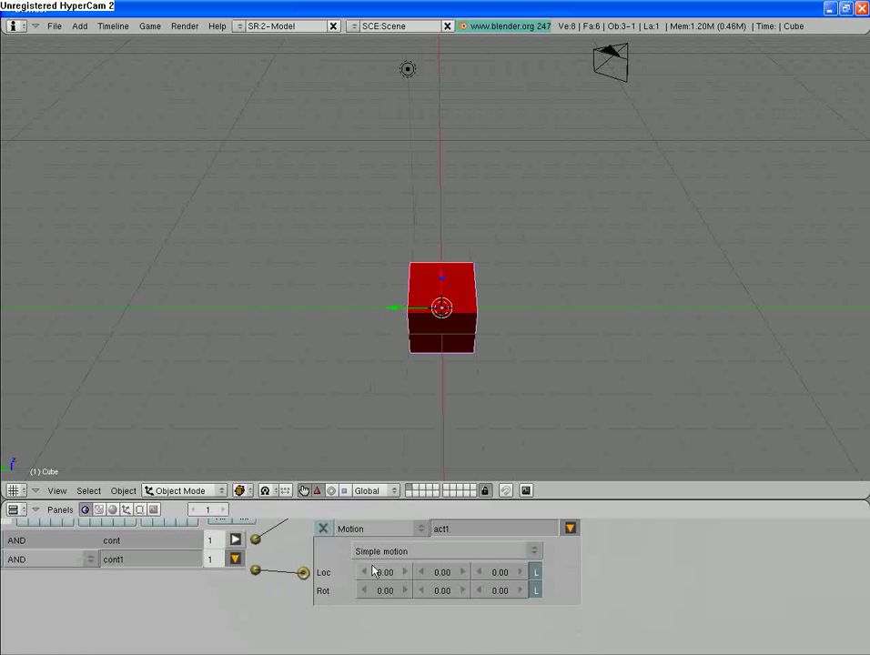
left_click(431, 573)
type("0.30")
key("Return")
- Run the game to test moving the cube with the Left and Up arrows, and exit it
scroll(673, 580, "down", 3, "ctrl")
scroll(672, 578, "down", 2, "ctrl")
scroll(466, 602, "down", 2, "ctrl")
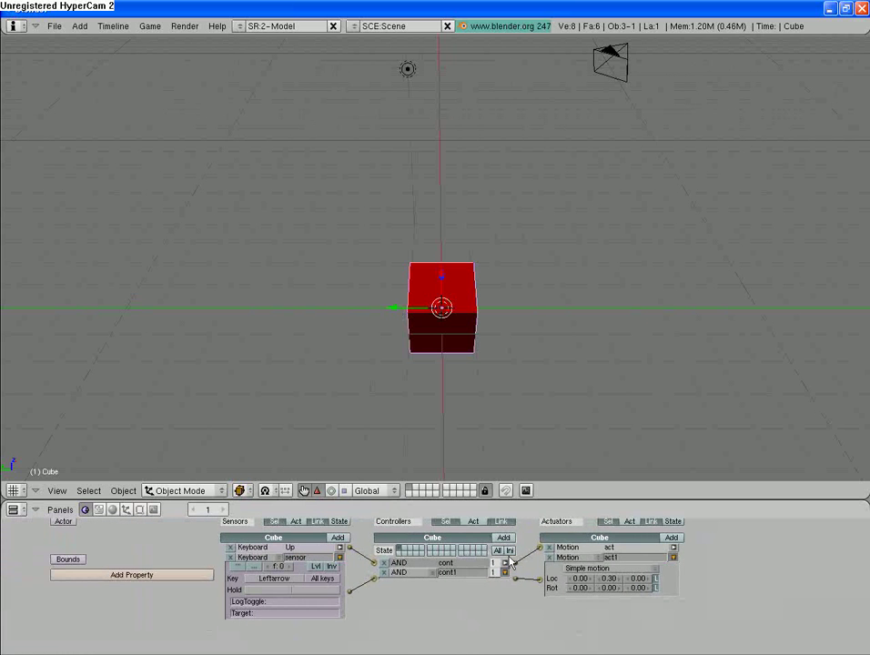
key("p")
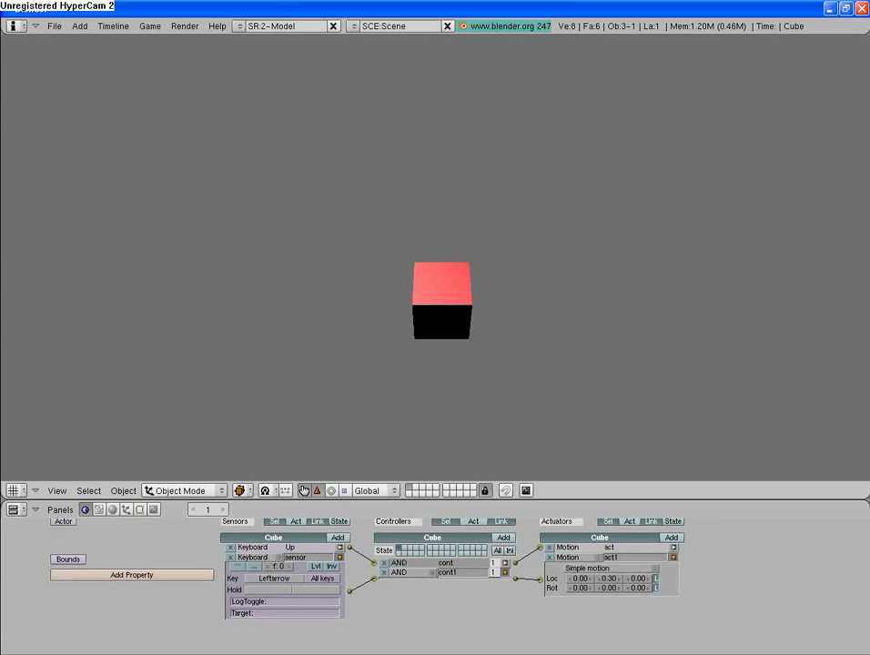
key("Left")
key("Up")
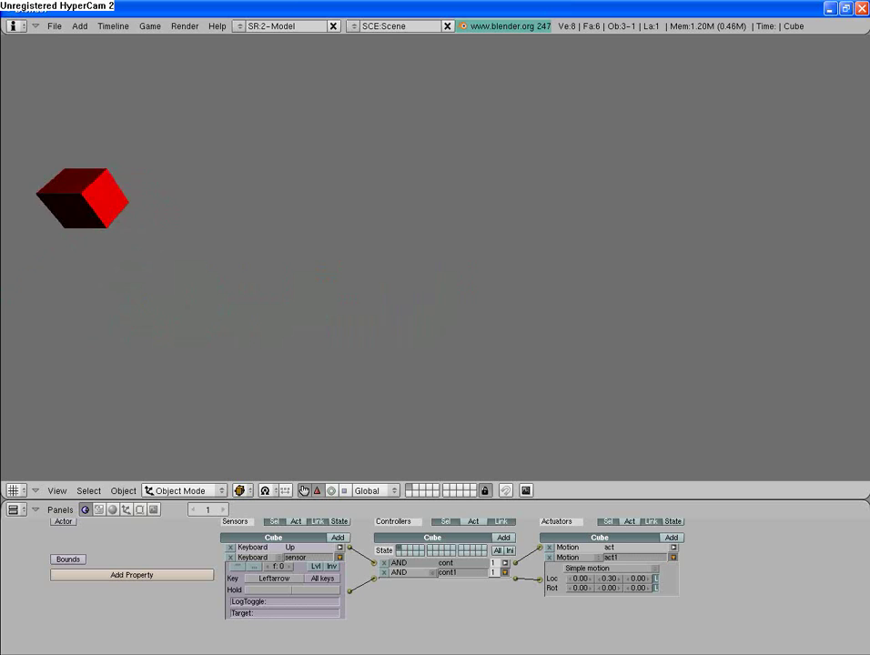
key("Escape")
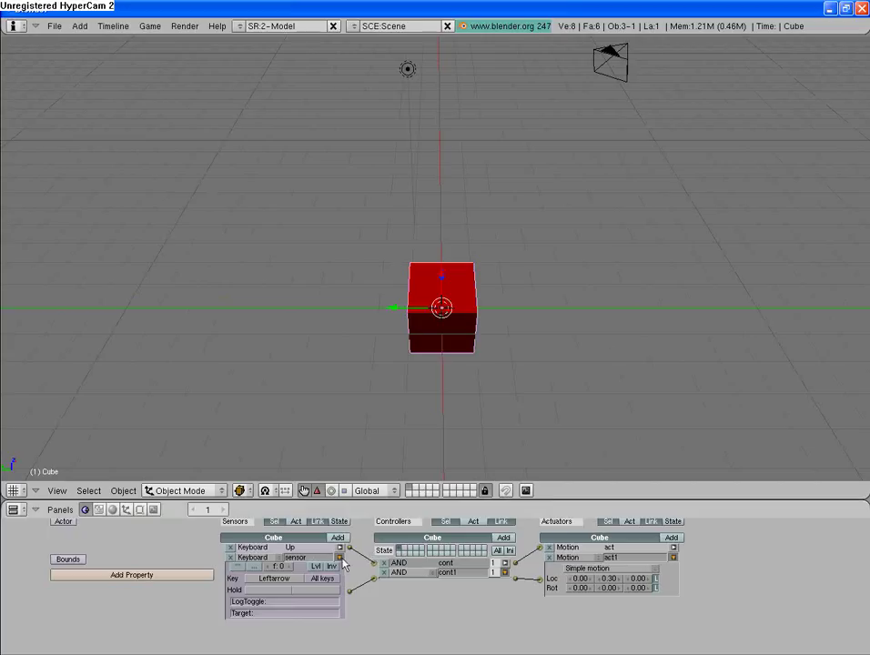
- Add two more sensors to the cube and set both of them to the Keyboard type
middle_click_drag(383, 617, 345, 601, "ctrl")
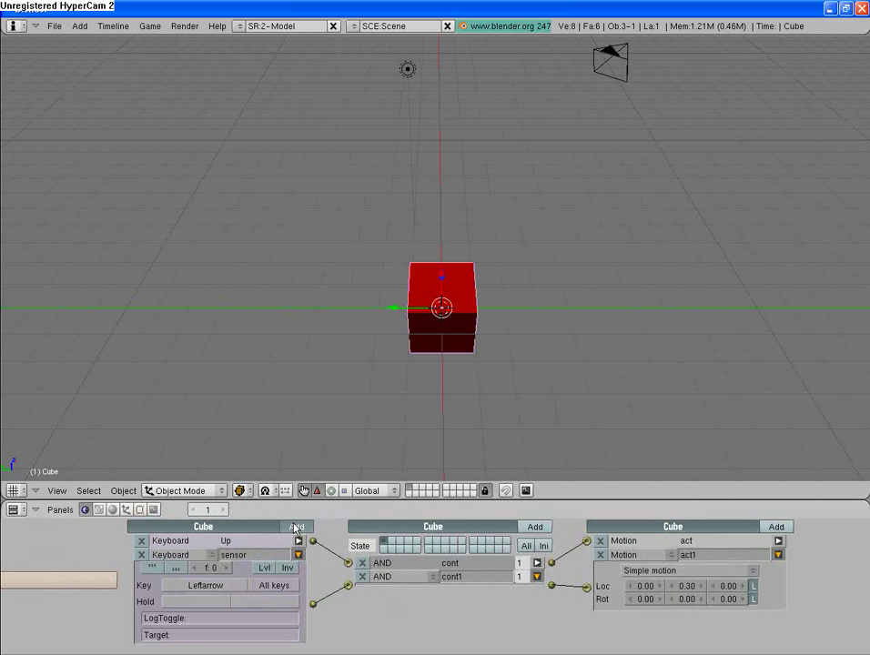
middle_click_drag(334, 596, 410, 573, "ctrl")
left_click(319, 600)
left_click(316, 590)
middle_click_drag(403, 626, 437, 559, "ctrl")
left_click(300, 631)
left_click(298, 608)
key("KP_Subtract")
key("KP_Subtract")
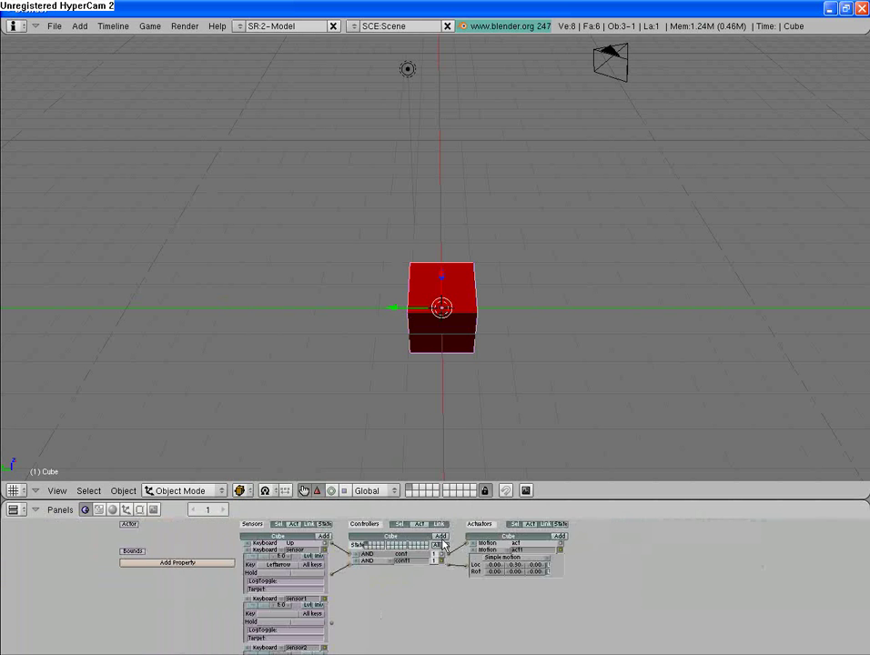
- Add two controllers and two Motion actuators to the cube, and collapse the Left arrow sensor and actuator act1
left_click(441, 539)
left_click(556, 538)
left_click(557, 538)
mouse_move(362, 642)
middle_mouse_down("ctrl")
mouse_move(381, 599)
mouse_move(414, 607)
mouse_move(433, 644)
mouse_move(390, 603)
mouse_move(359, 635)
middle_mouse_up("ctrl")
left_click(314, 554)
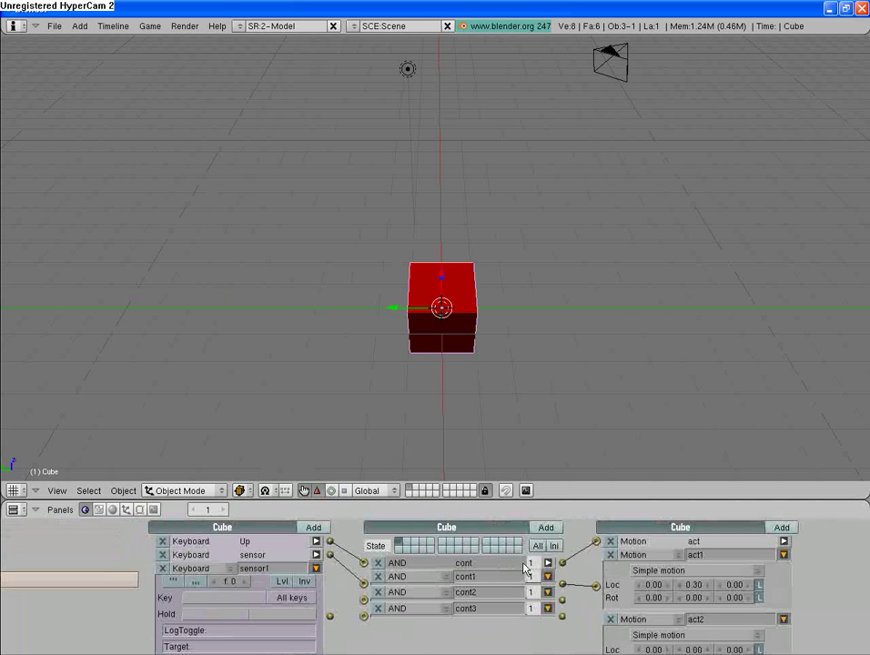
left_click(783, 555)
- Link sensor1 through controller cont2 to actuator act2, and sensor2 through cont3 to act3
scroll(525, 615, "up", 3)
scroll(526, 618, "down", 5)
middle_click_drag(451, 624, 460, 571)
left_click_drag(367, 549, 389, 532)
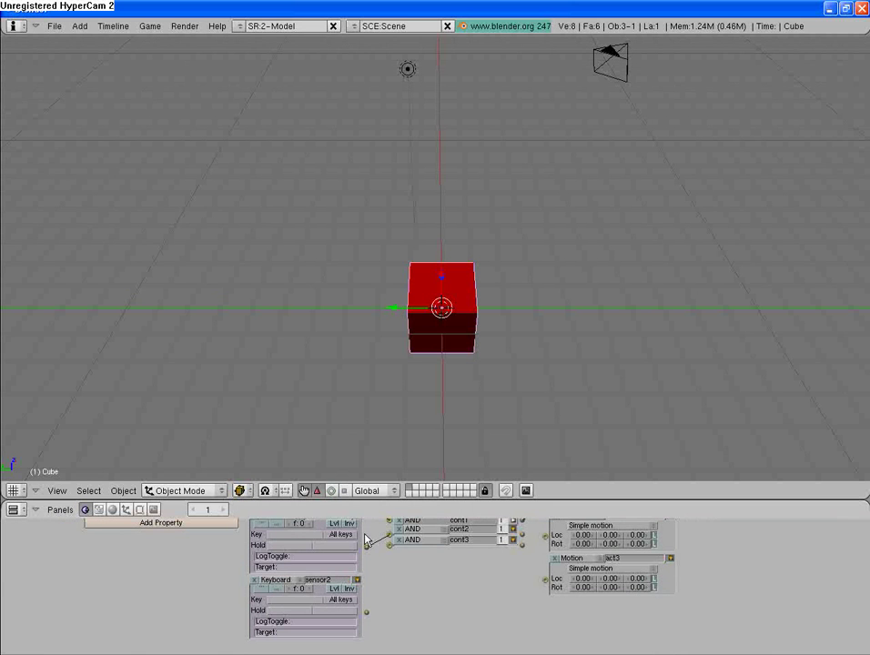
left_click_drag(382, 588, 389, 545)
scroll(471, 594, "down", 4)
scroll(473, 593, "up", 1)
left_click_drag(505, 545, 526, 548)
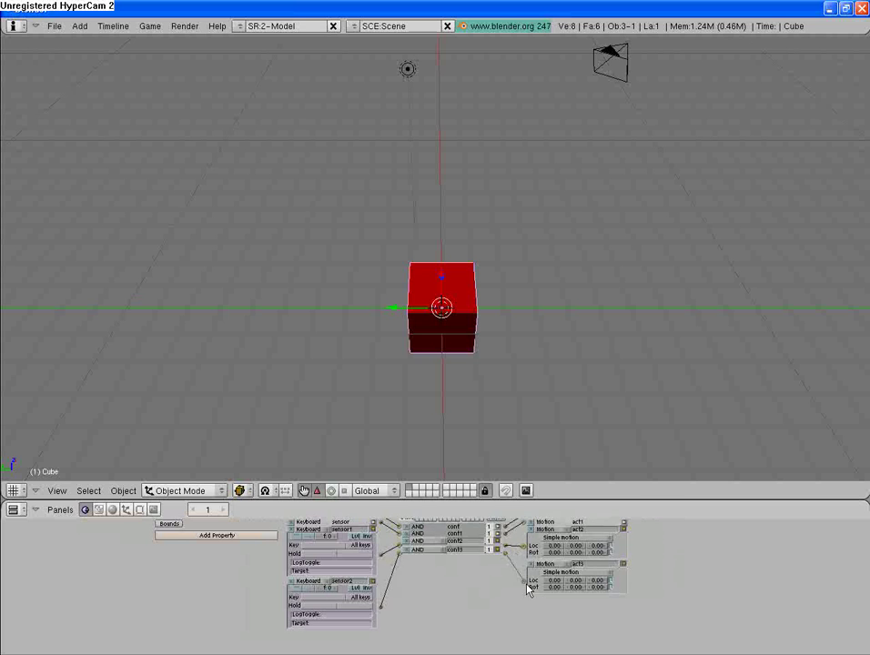
- Set the third Loc value of the Motion actuator act3 to -0.30
scroll(588, 604, "up", 3, "ctrl")
scroll(627, 627, "down", 1, "ctrl")
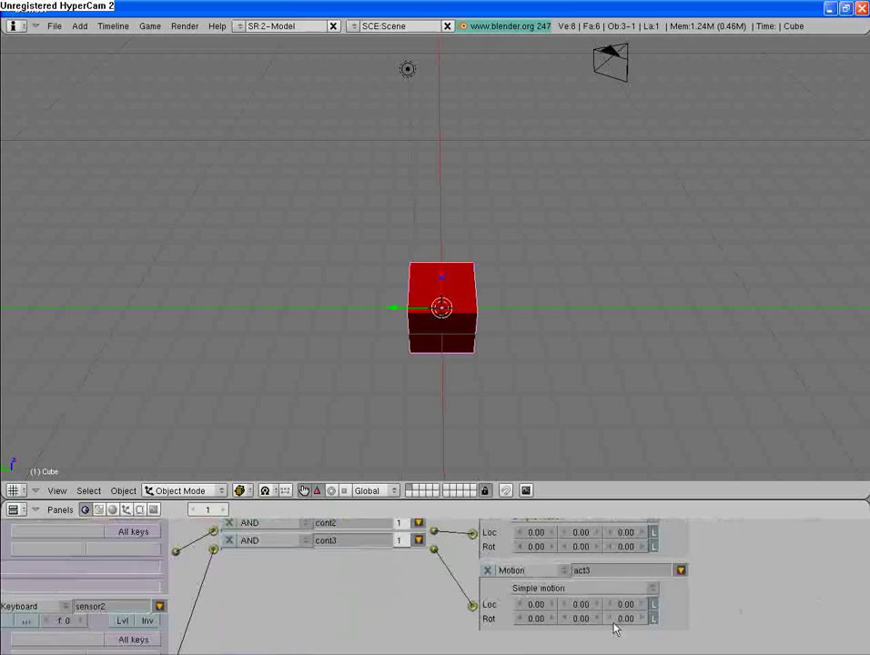
left_click(624, 605)
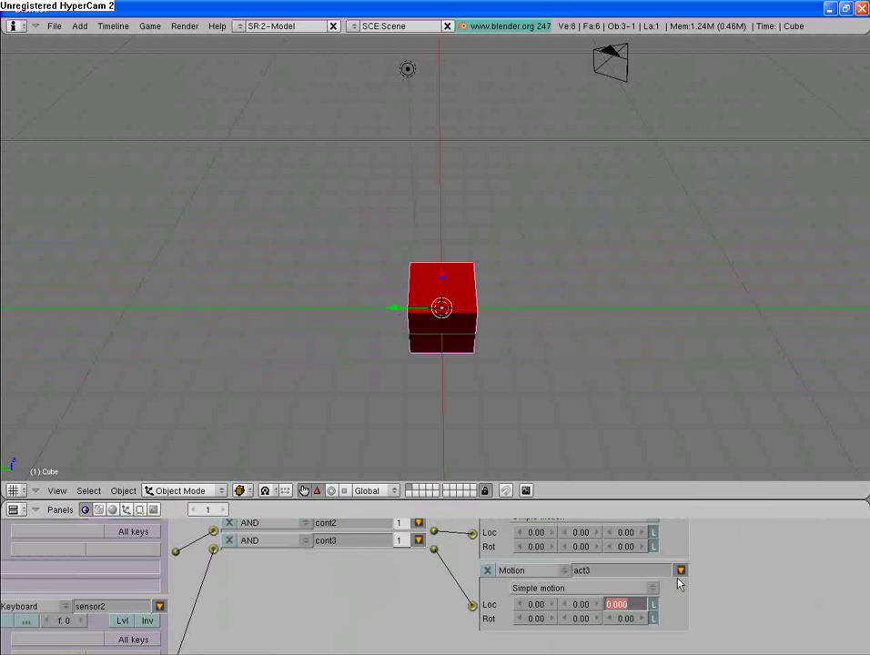
type("-0.3")
key("Return")
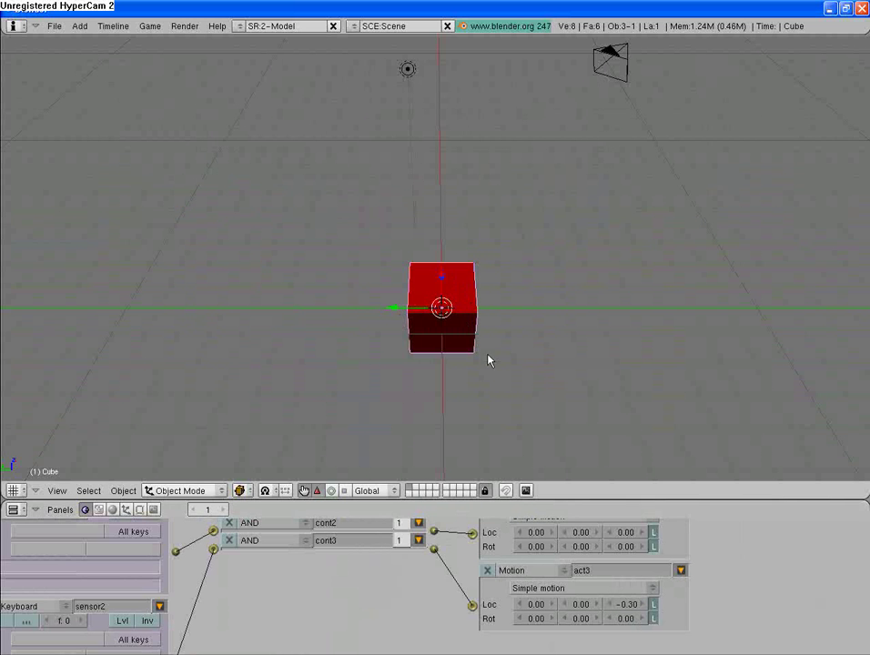
- Assign Space as the trigger key of the Keyboard sensor sensor2
middle_click_drag(376, 601, 440, 602, "ctrl")
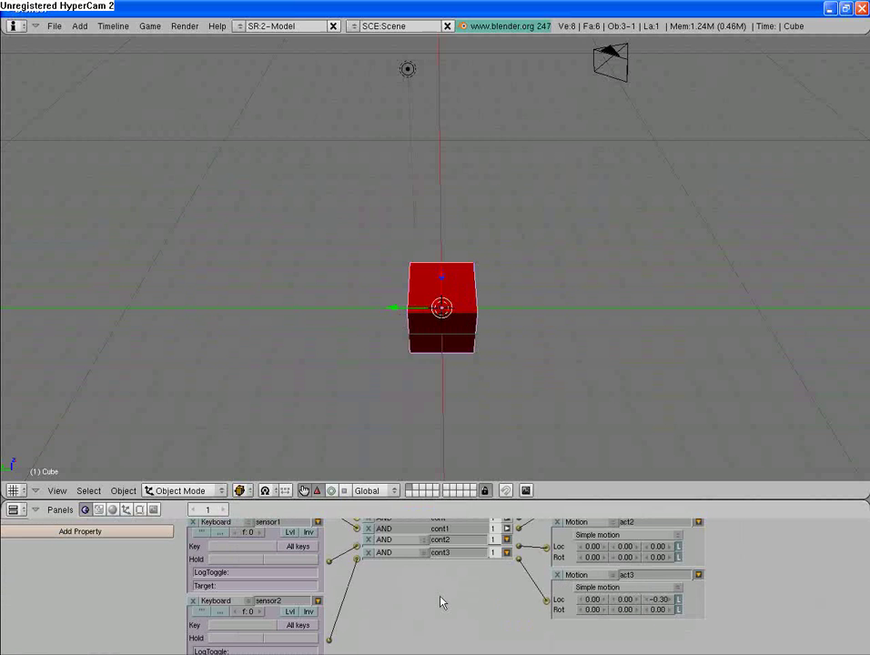
left_click(243, 626)
key("space")
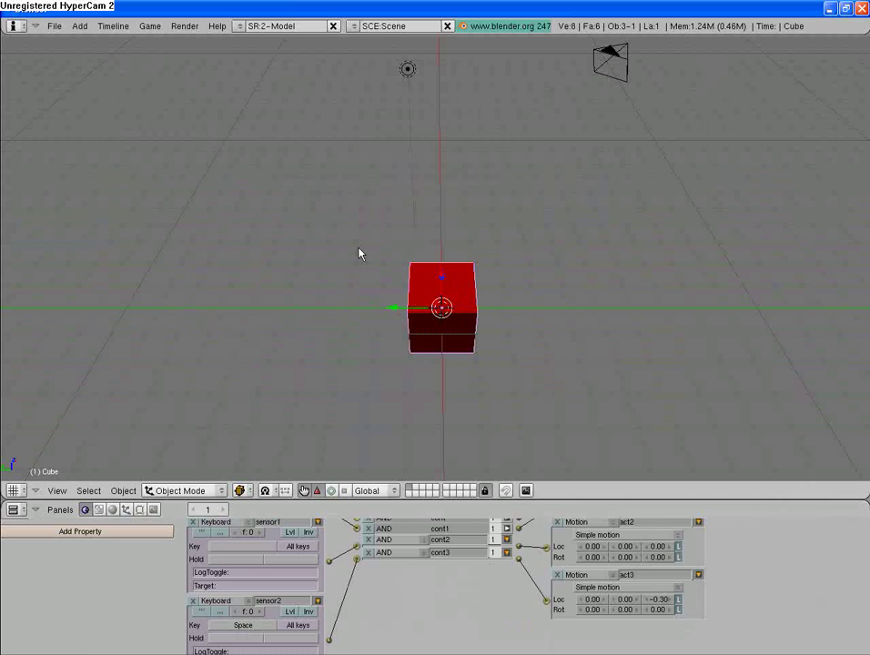
- Run the game to test moving the cube with Space, and exit it
key("p")
key("space")
key("Escape")
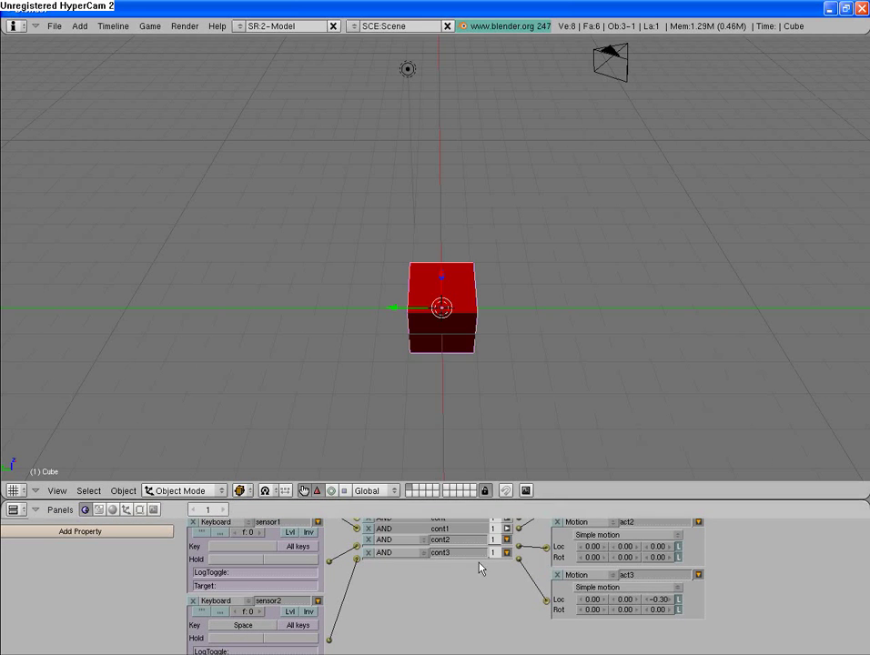
- Collapse the expanded logic bricks cont2, cont3, sensor1, sensor2, act2 and act3, and fit the whole logic layout in view
key("Home")
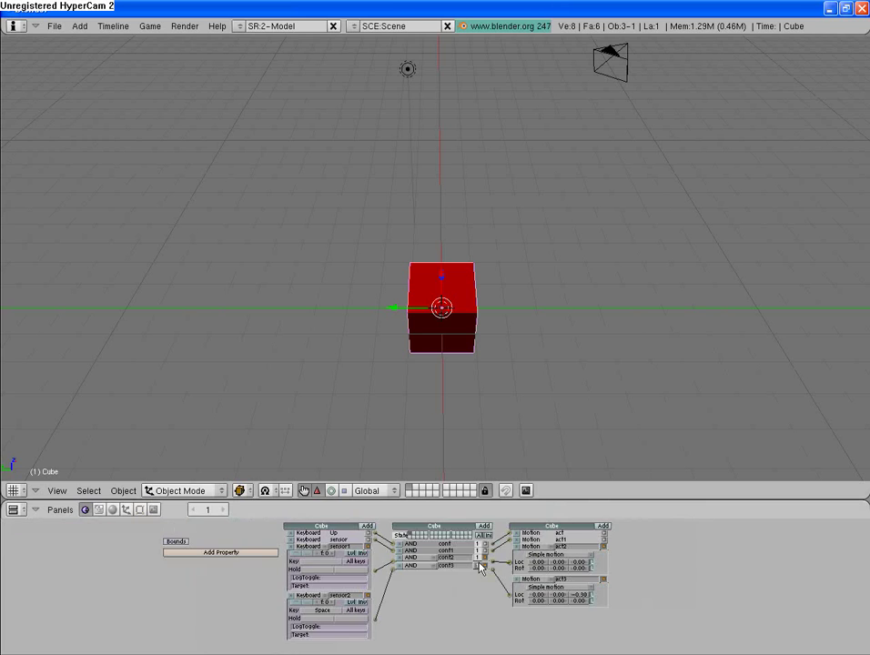
left_click(485, 557)
left_click(485, 564)
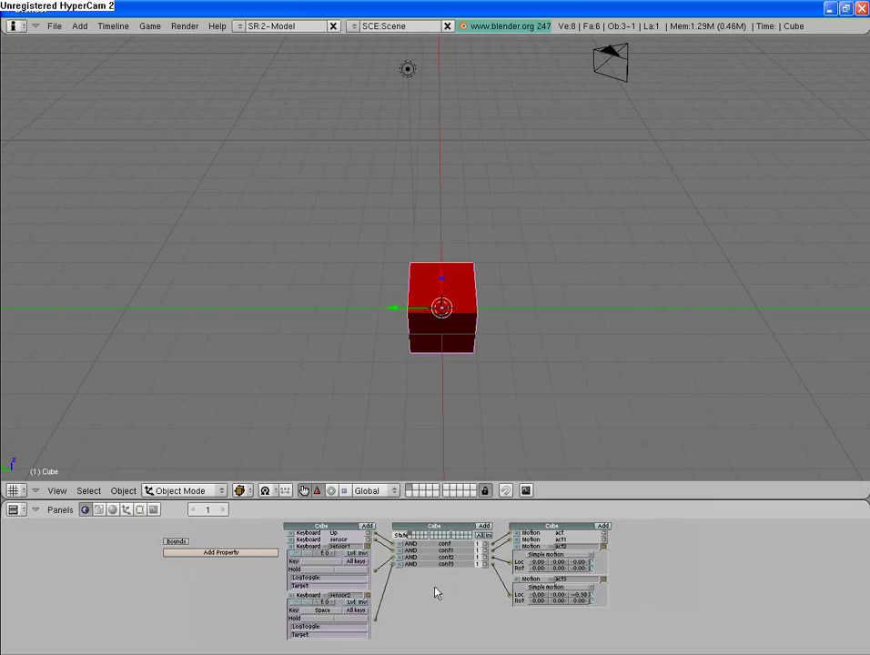
scroll(435, 591, "up", 1)
left_click(366, 545)
left_click(365, 552)
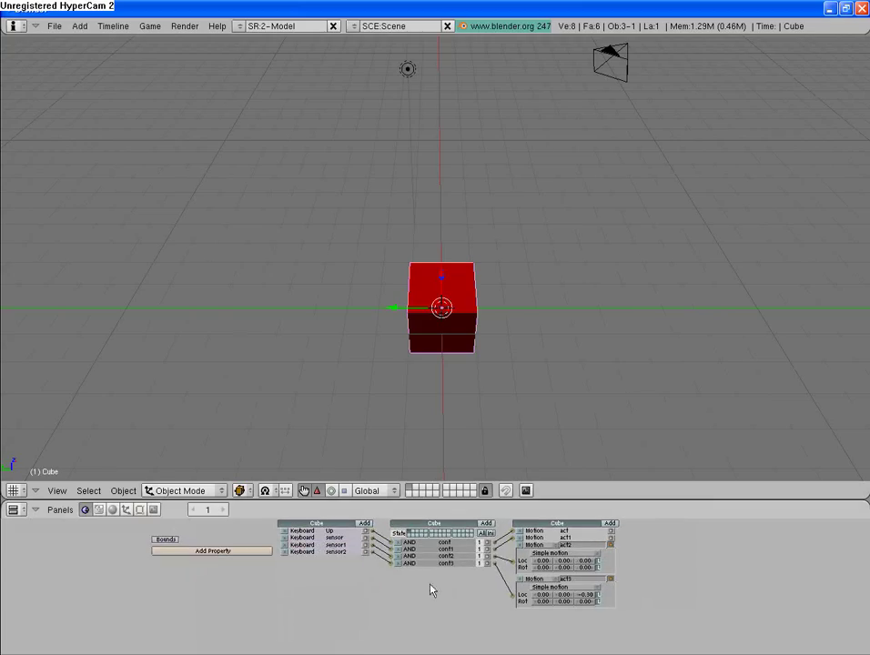
left_click(611, 545)
left_click(611, 552)
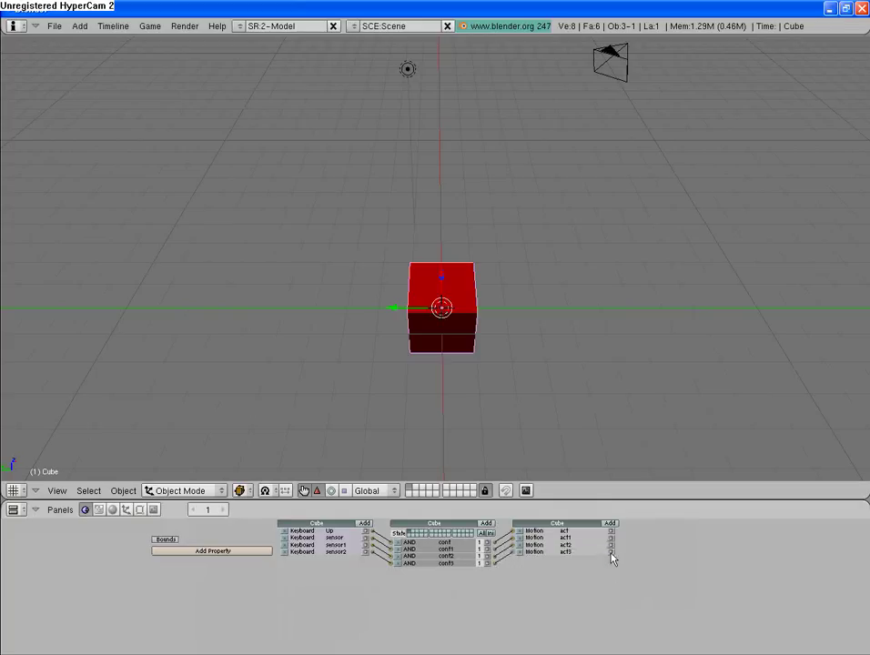
scroll(608, 564, "up", 5)
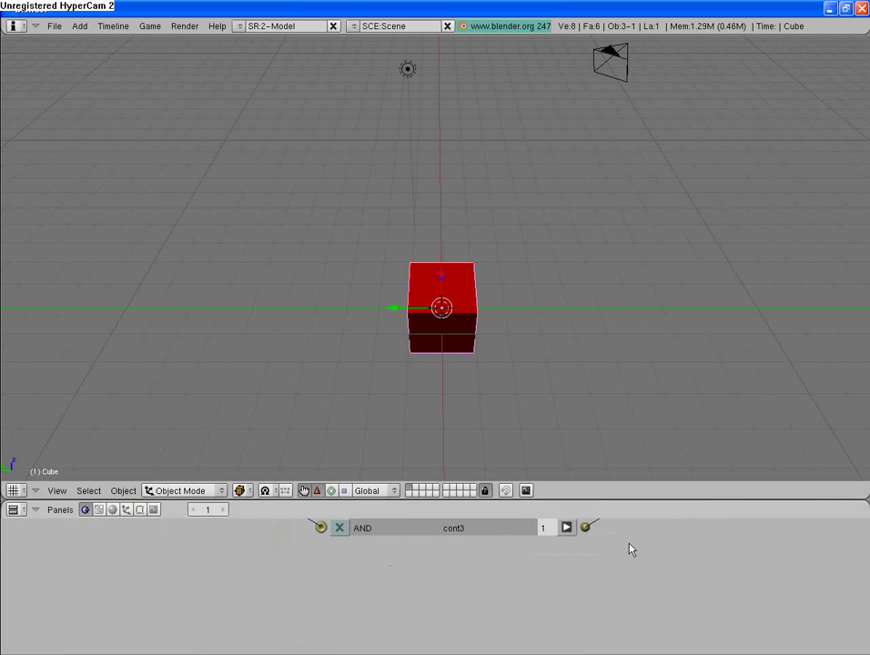
key("Home")
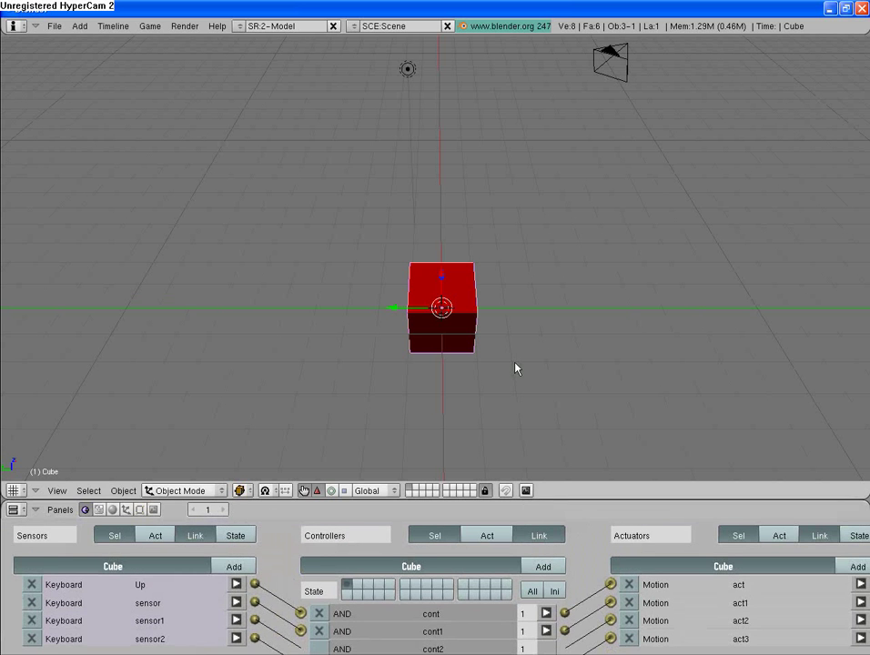